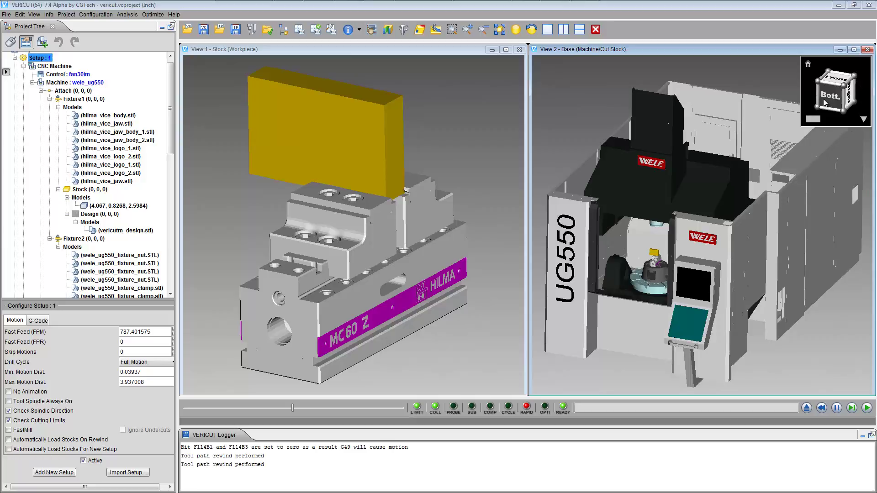
Step: Activate View 2 and turn the machine to the Right view, tilted to the top-right edge
left_click(511, 94)
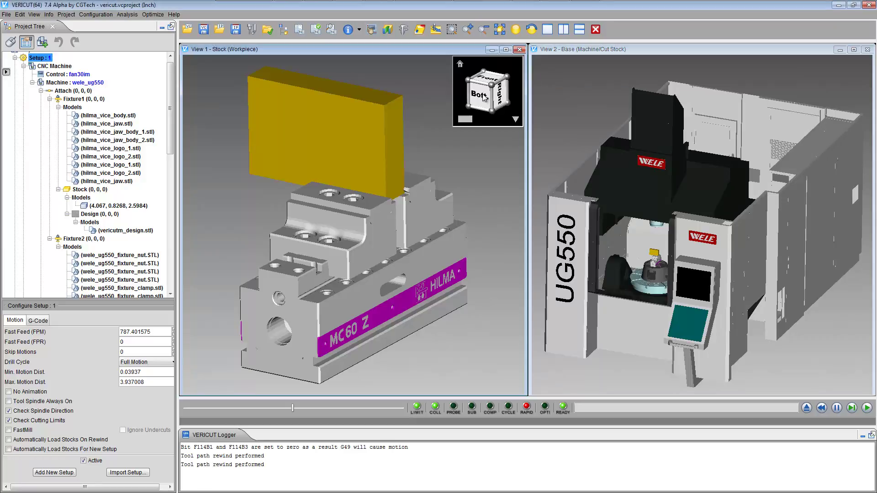
left_click(795, 97)
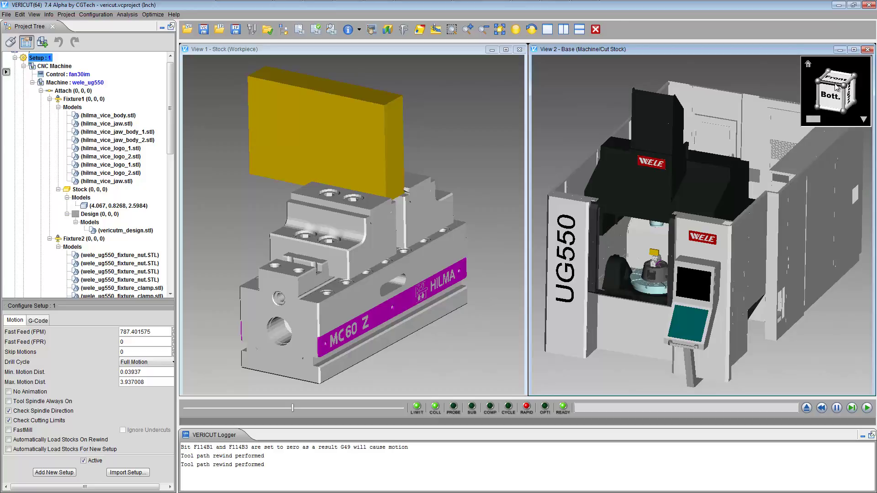
left_click(850, 99)
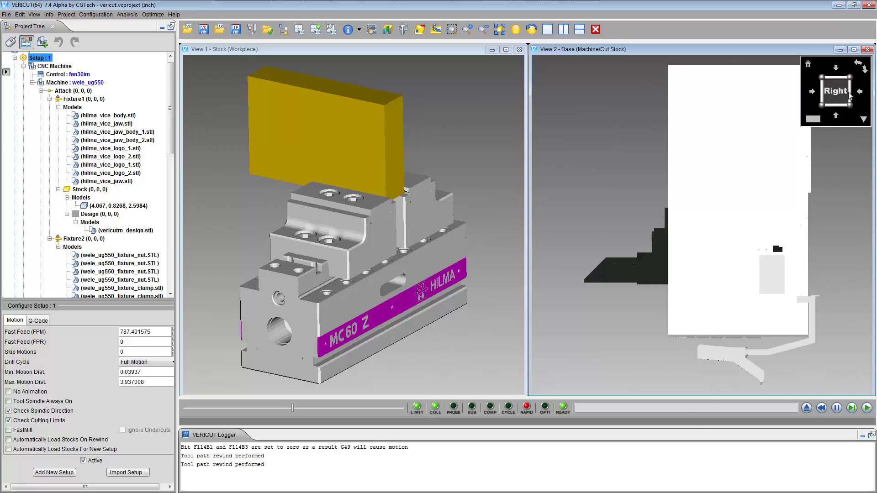
left_click(849, 92)
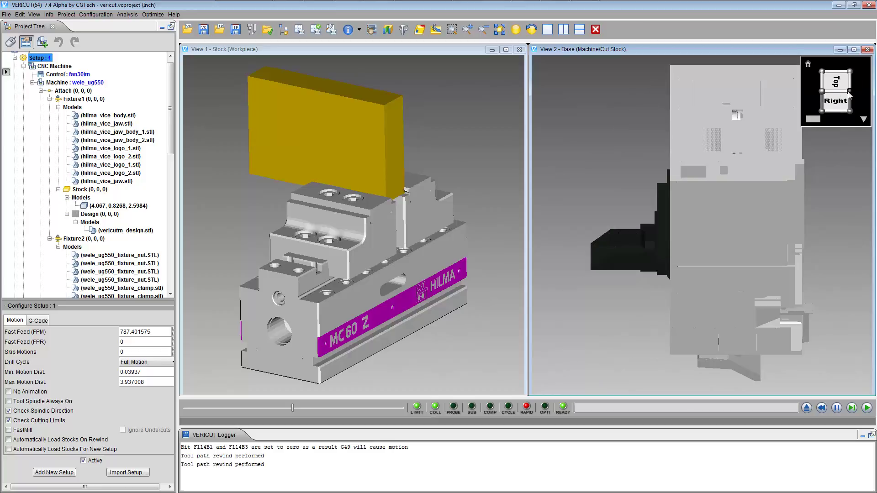
Step: Orbit the machine from the top-right-back corner view, reset to home isometric, then orbit again
left_click(850, 92)
left_click_drag(727, 289, 633, 136, "ctrl")
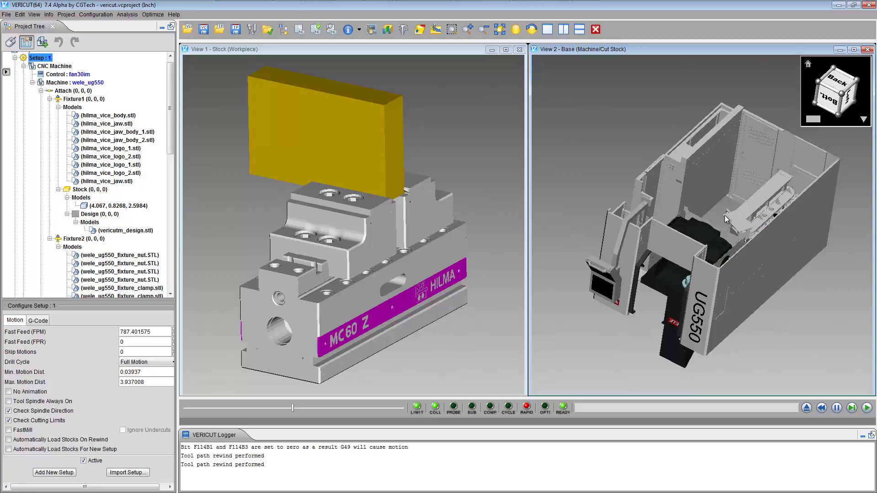
mouse_move(756, 184)
middle_mouse_down()
mouse_move(849, 167)
mouse_move(811, 69)
mouse_move(825, 150)
mouse_move(805, 84)
middle_mouse_up()
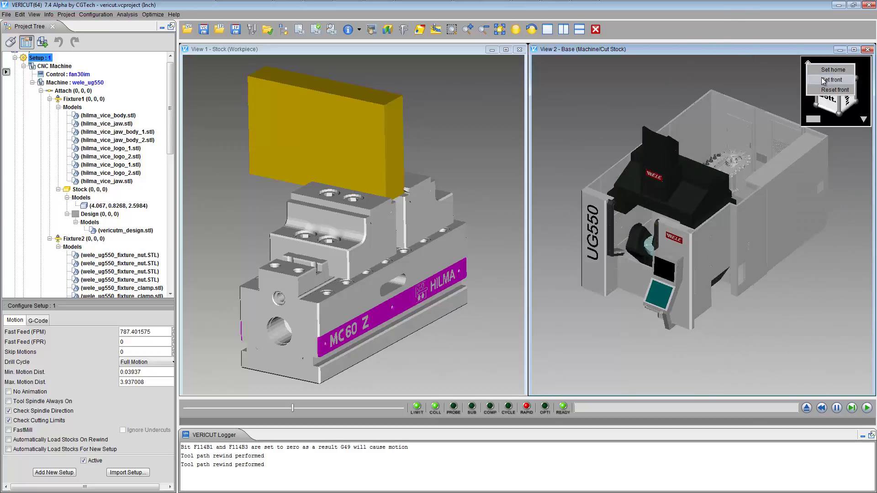
mouse_move(693, 206)
middle_mouse_down()
mouse_move(747, 152)
mouse_move(805, 169)
middle_mouse_up()
left_click(809, 66)
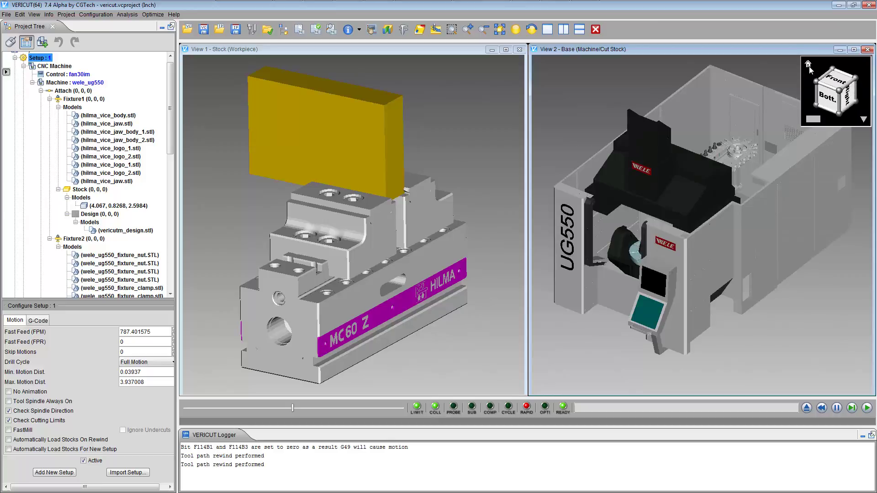
mouse_move(736, 216)
middle_mouse_down()
mouse_move(808, 192)
mouse_move(797, 79)
middle_mouse_up()
Step: Snap the machine to an orthogonal straight-on view and set it as the cube's front
left_click(808, 64)
mouse_move(648, 266)
middle_mouse_down()
mouse_move(671, 220)
mouse_move(718, 218)
middle_mouse_up()
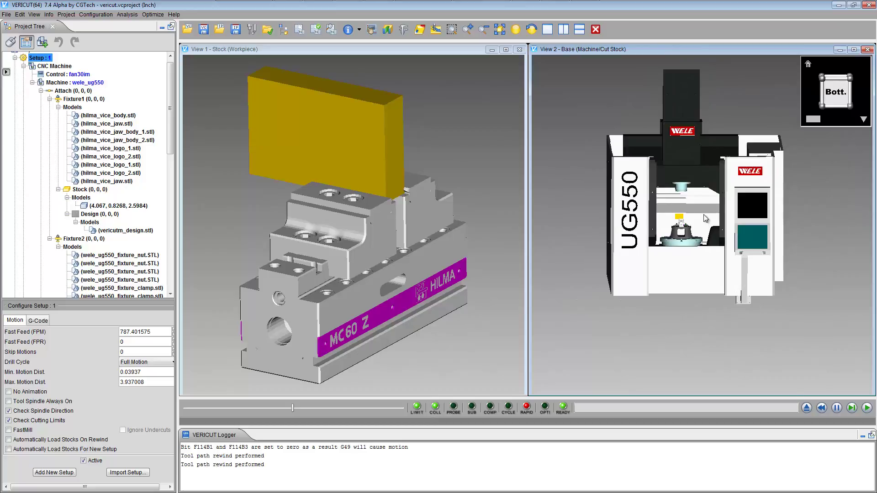
right_click(704, 215)
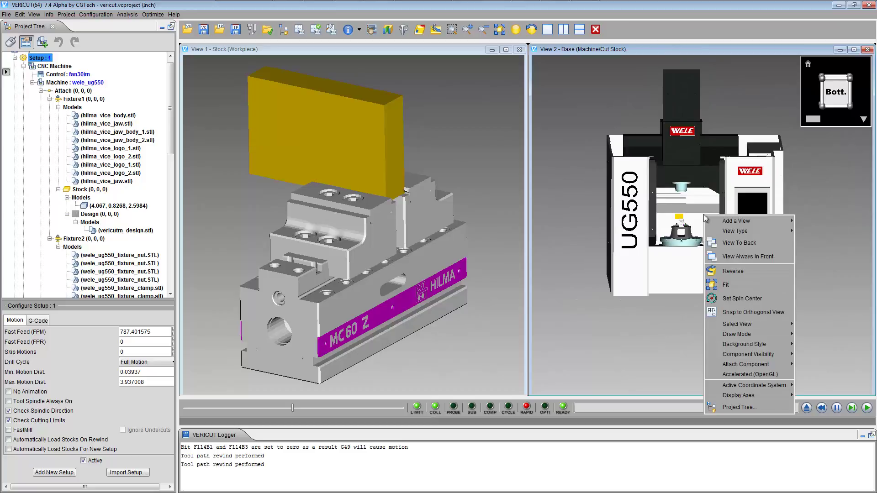
left_click(741, 313)
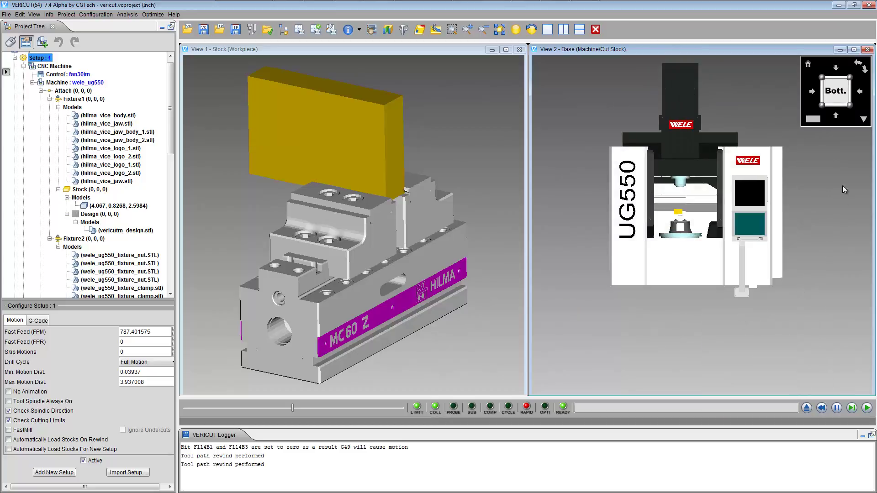
right_click(809, 65)
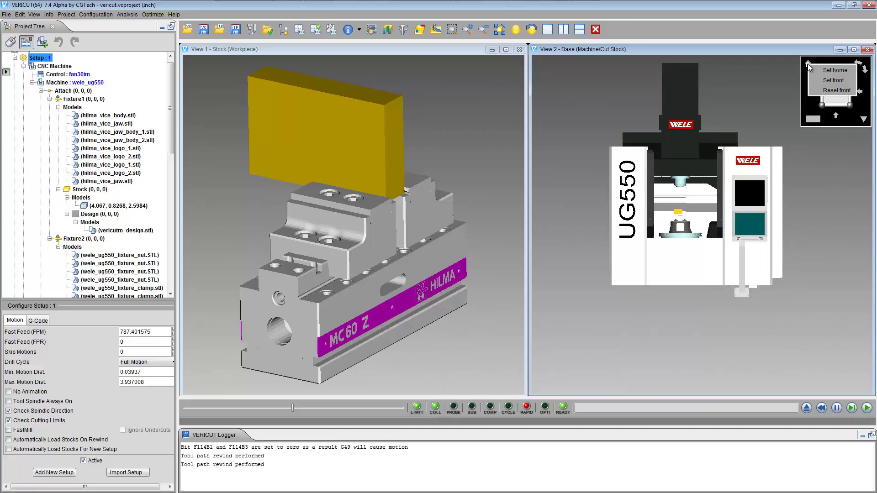
left_click(838, 83)
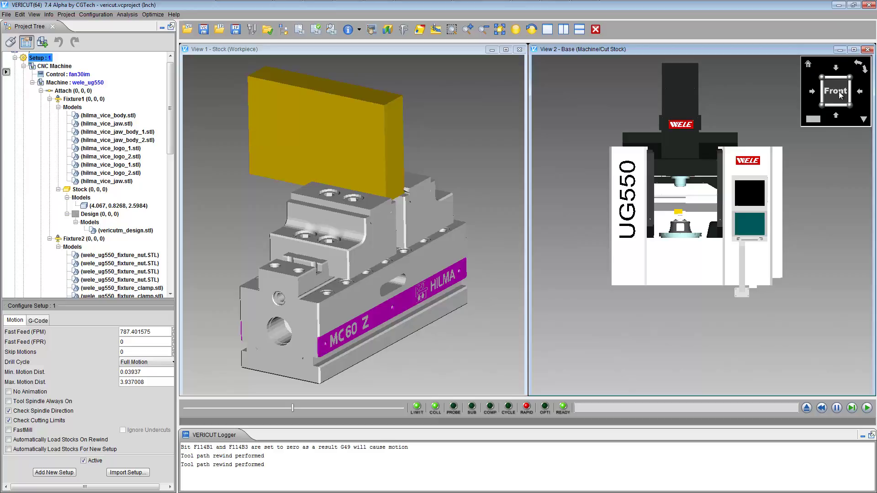
Step: Check the Home, Top and Front views and an angled orbit, ending at home isometric
left_click(850, 78)
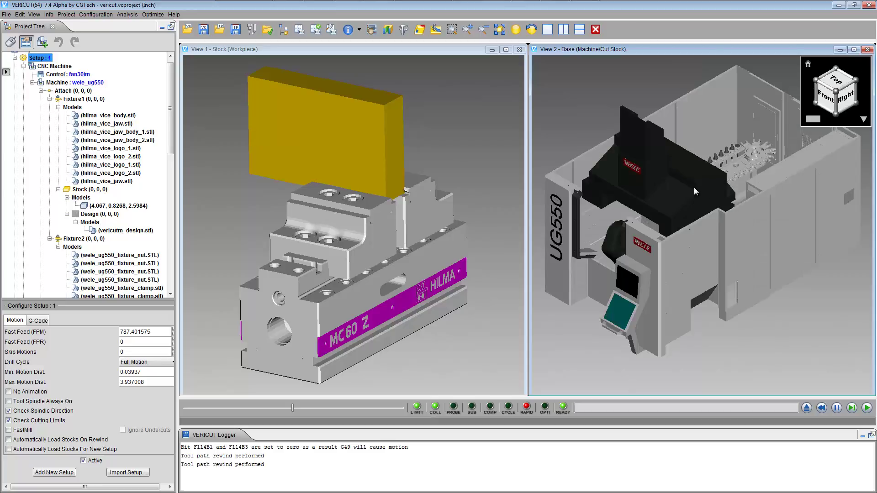
left_click(837, 82)
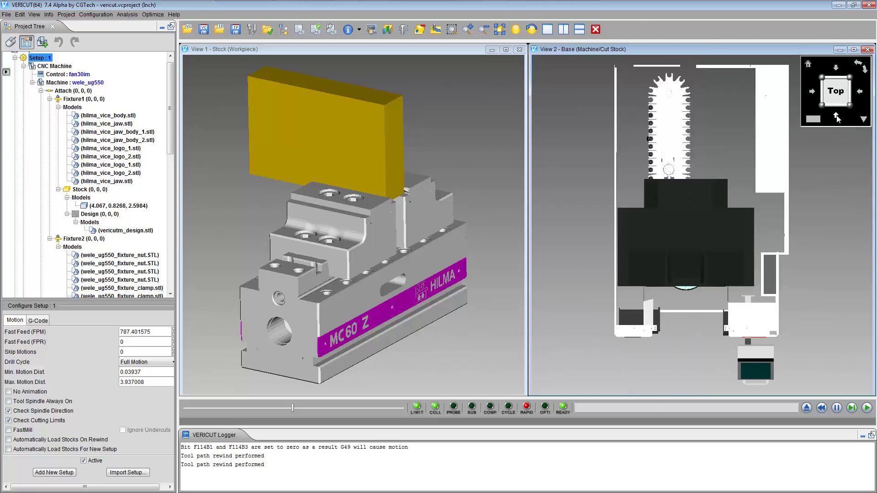
left_click(837, 117)
left_click_drag(836, 92, 770, 119)
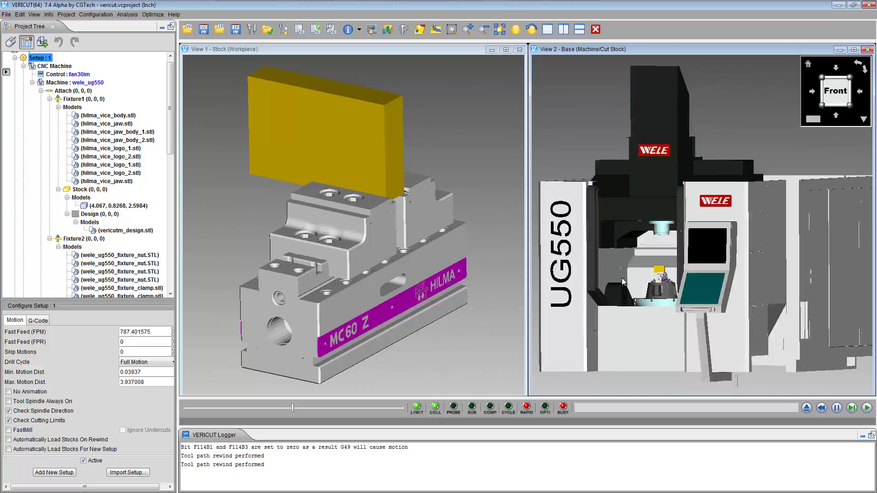
left_click(808, 64)
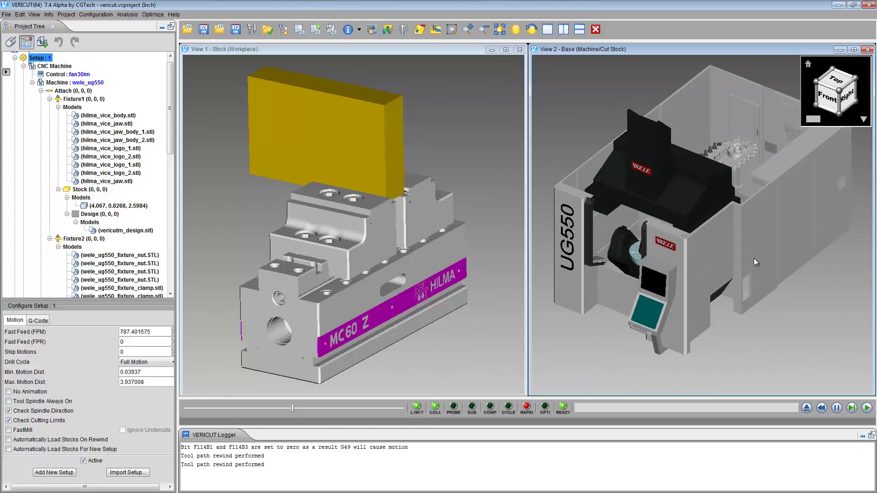
Step: Show the Front view and spin it a few steps about its axis, back upright
left_click(831, 97)
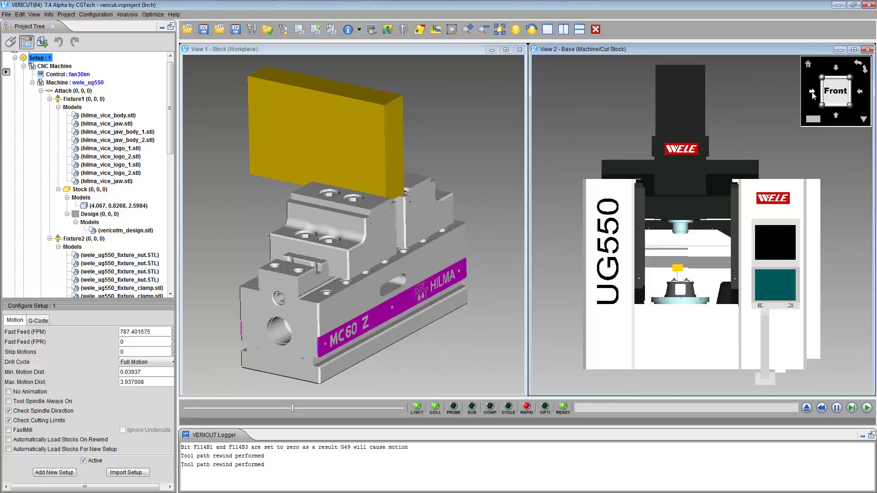
left_click(860, 65)
left_click(860, 65)
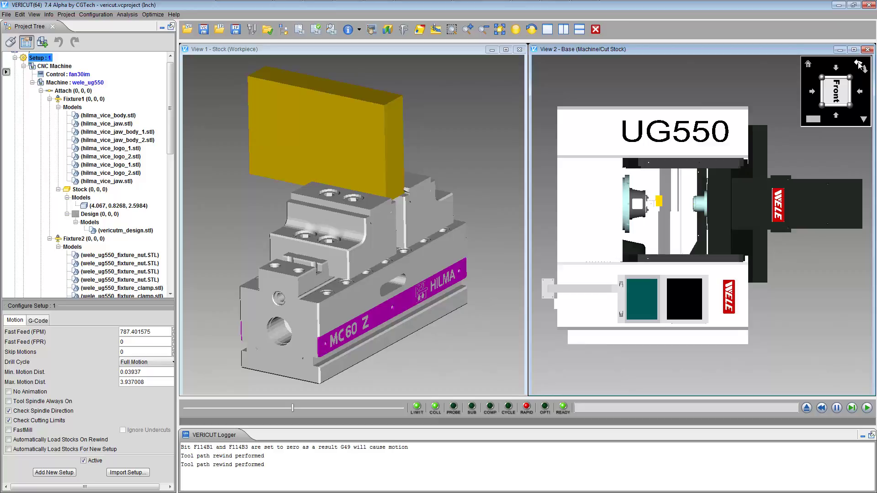
left_click(860, 64)
Step: Switch the cube to incremental rotation, check a top tilt, and choose a rotation step size
left_click(812, 121)
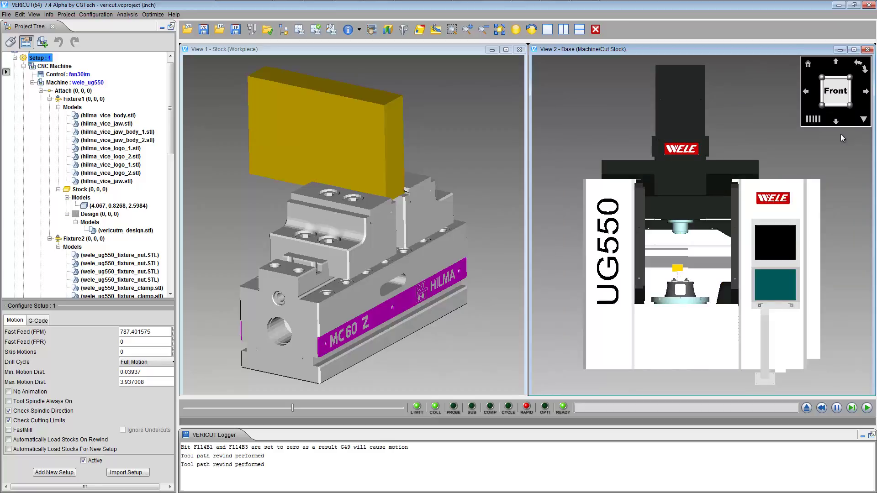
left_click(813, 121)
left_click(813, 122)
left_click(836, 121)
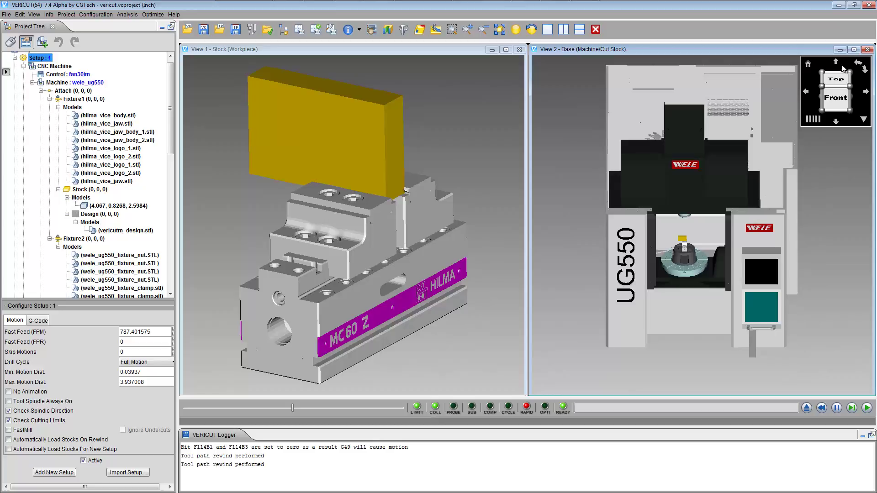
left_click(837, 64)
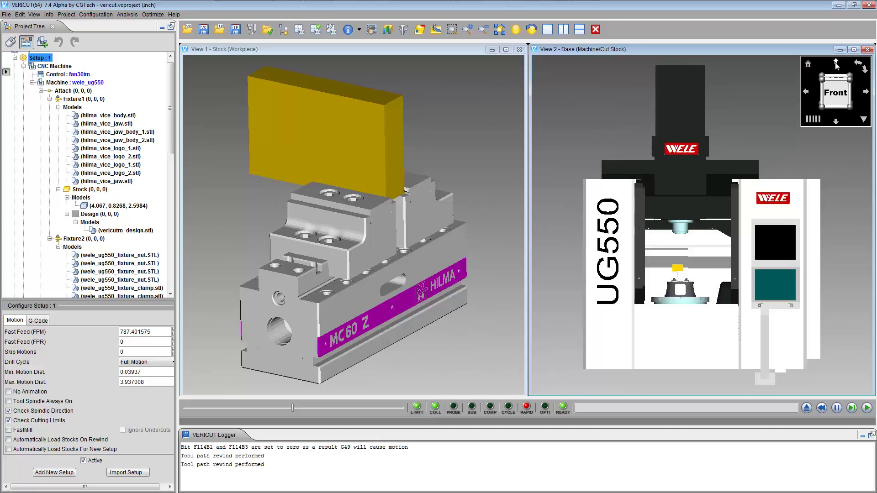
left_click(814, 121)
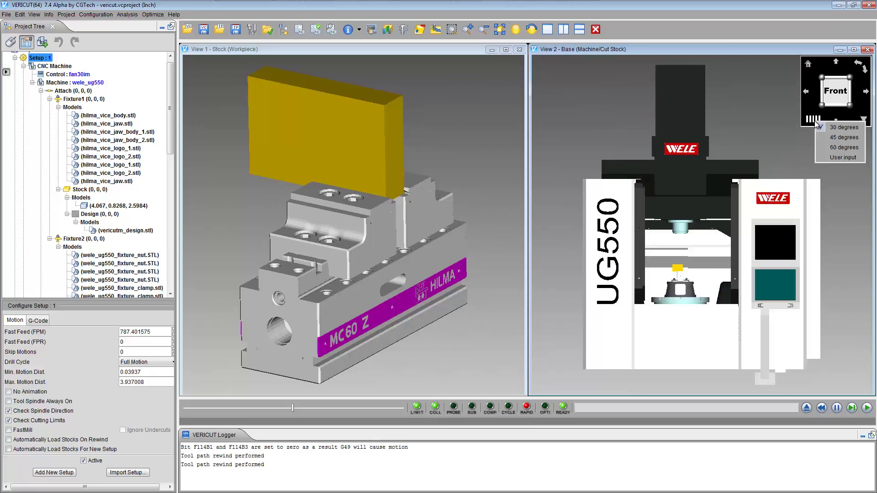
left_click(846, 151)
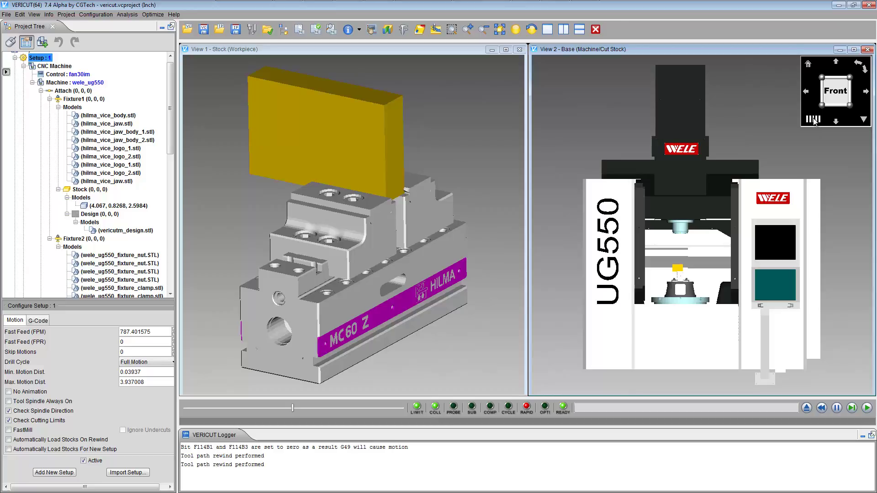
Step: Step View 2 round from the Front view through Right to the Back view
left_click(813, 120)
left_click(808, 95)
left_click(807, 96)
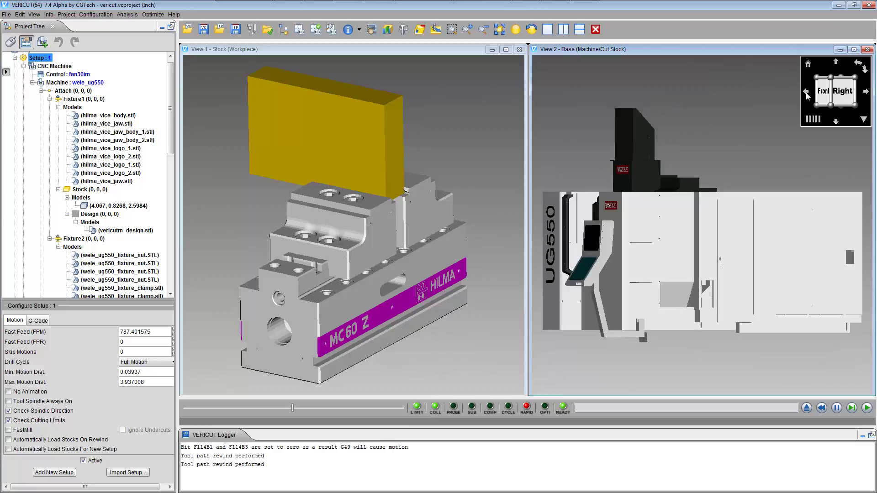
left_click(808, 95)
left_click(806, 93)
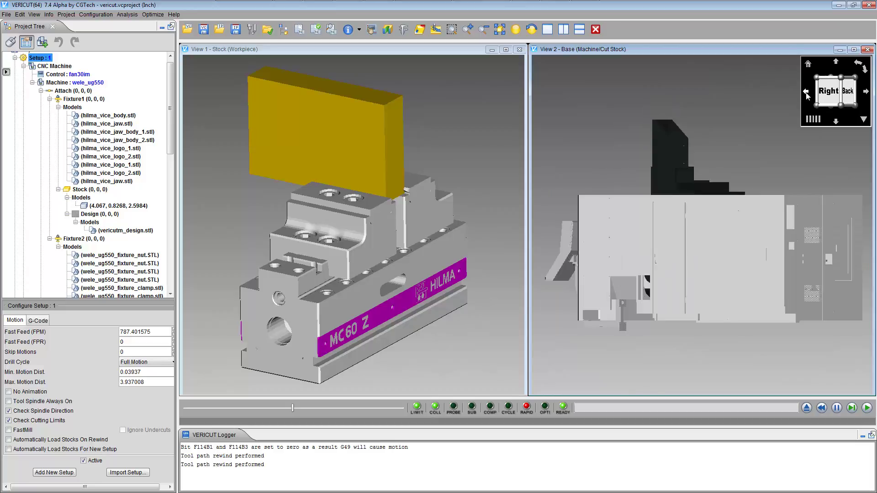
left_click(807, 95)
left_click(808, 95)
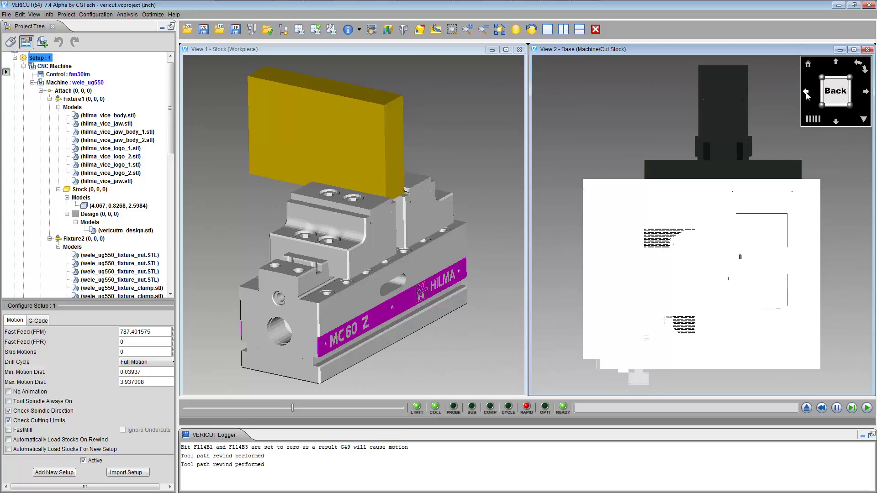
Step: Return View 2 to home isometric and split the machine view into two stacked views
left_click(807, 96)
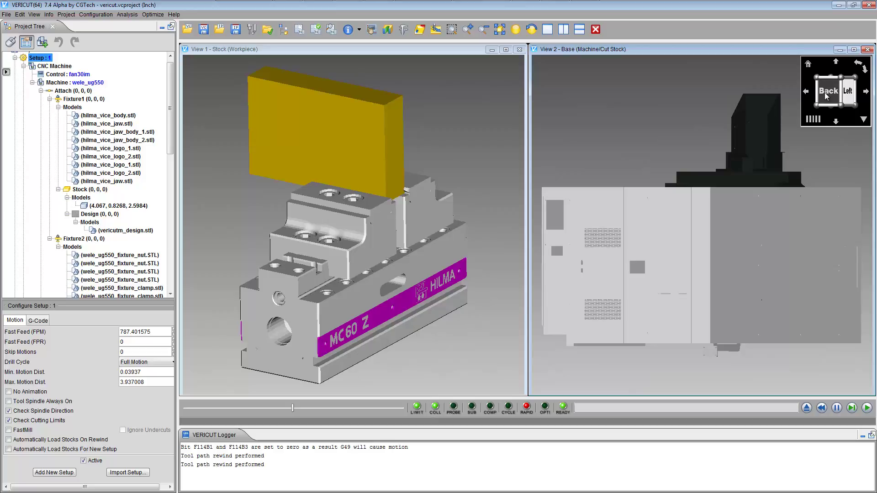
left_click(808, 64)
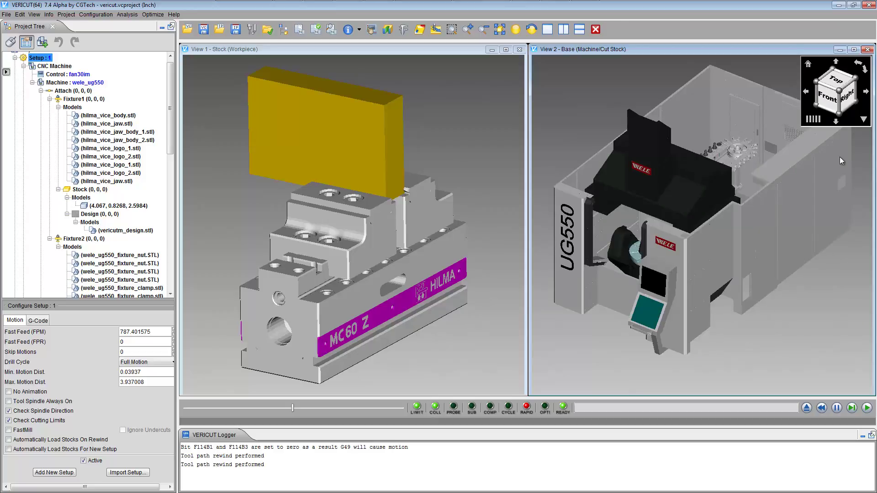
left_click(865, 121)
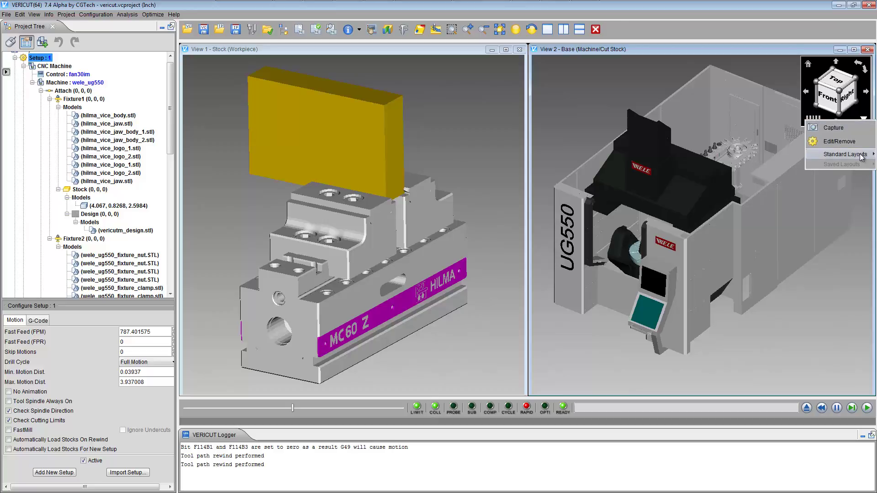
mouse_move(845, 155)
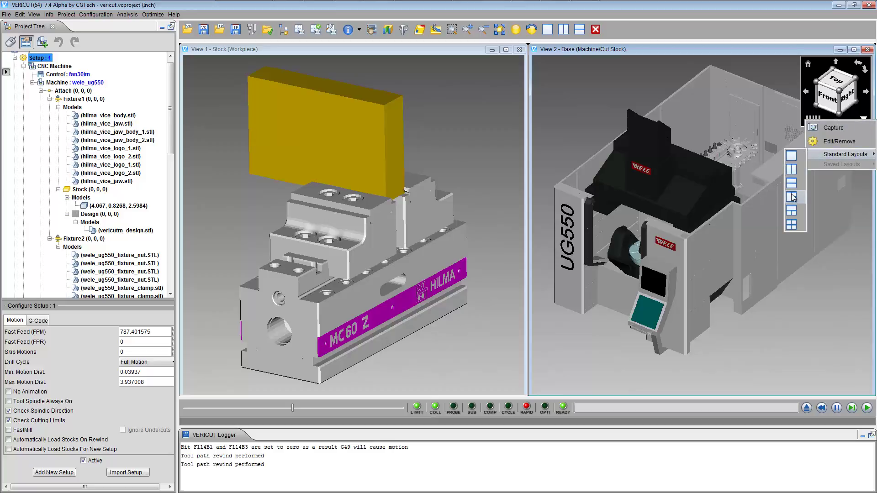
left_click(791, 196)
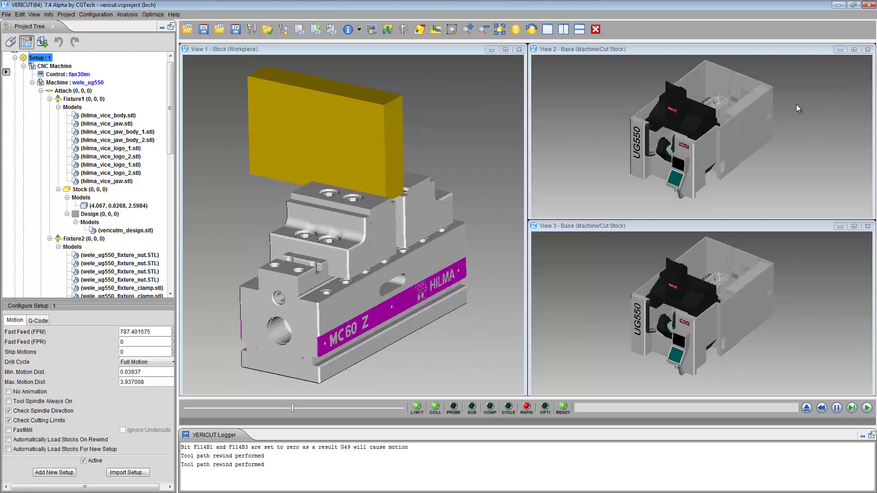
Step: Capture the split viewport layout, then orbit the machine in View 3
left_click(864, 120)
mouse_move(845, 154)
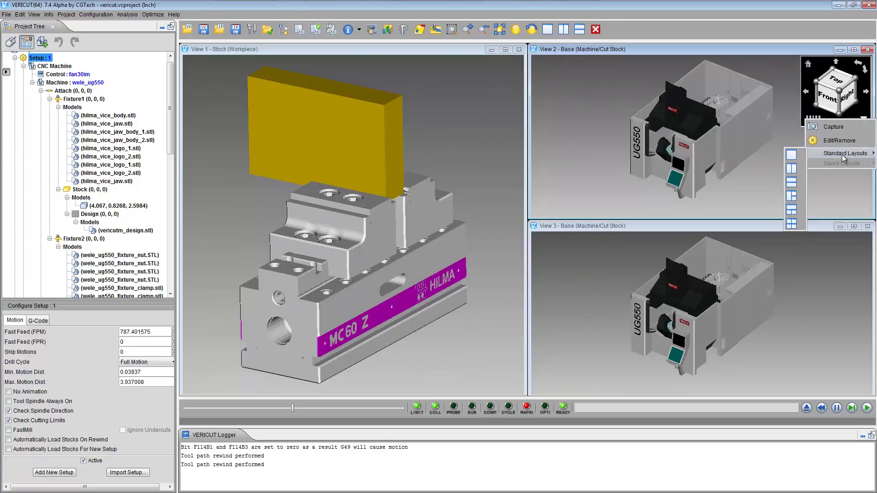
left_click(833, 128)
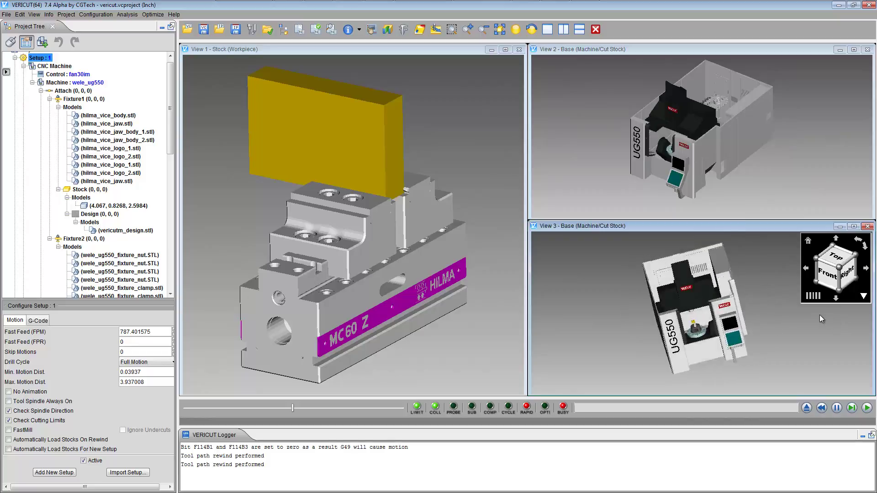
left_click_drag(789, 291, 828, 325)
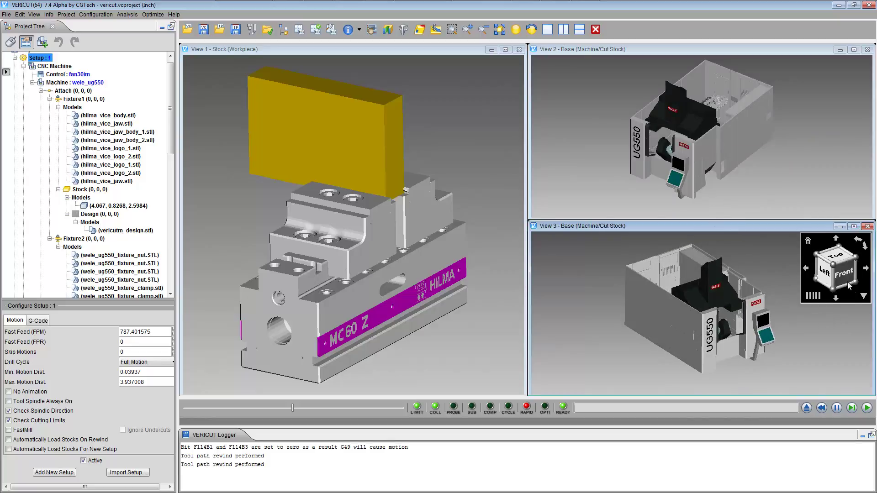
left_click(865, 296)
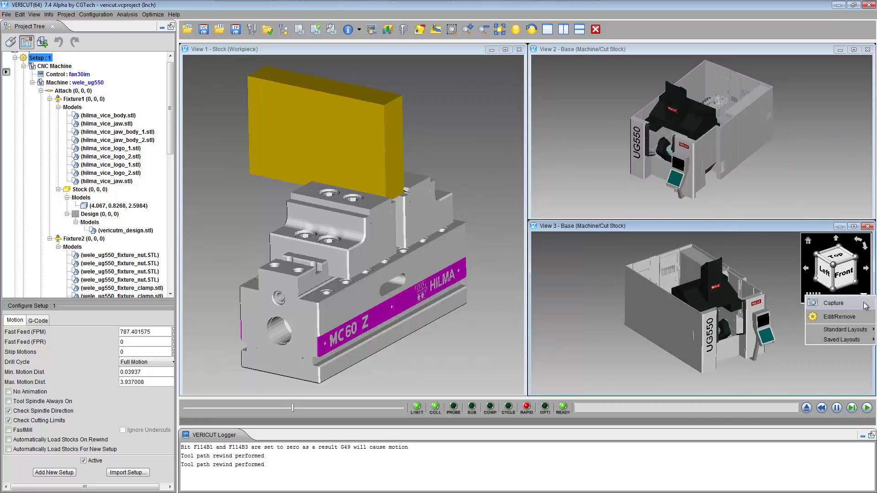
mouse_move(842, 341)
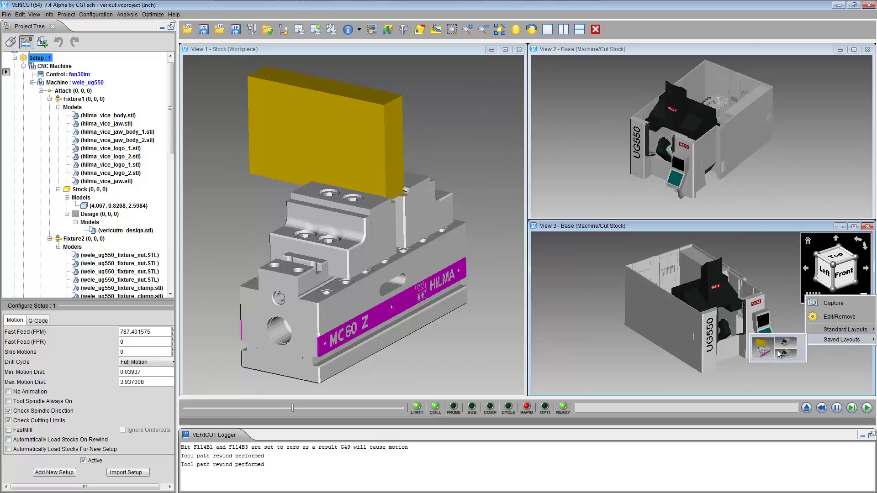
Step: Restore the captured saved layout from its thumbnail
left_click(784, 352)
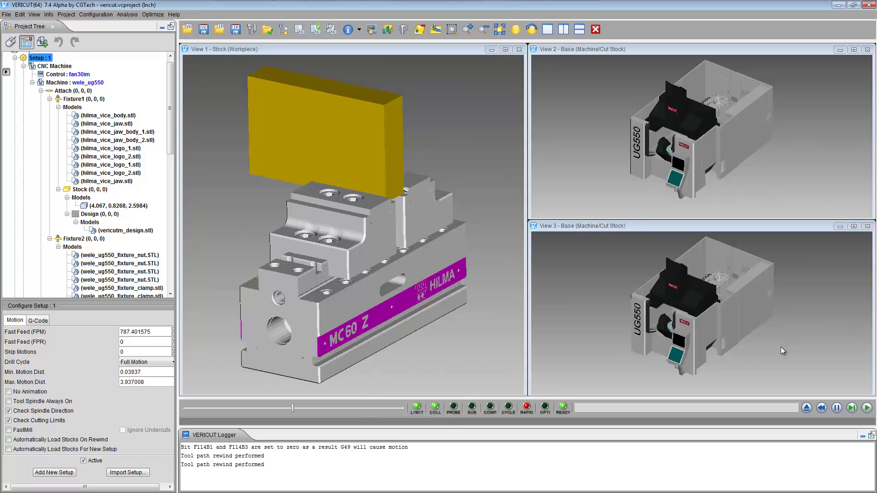
right_click(761, 162)
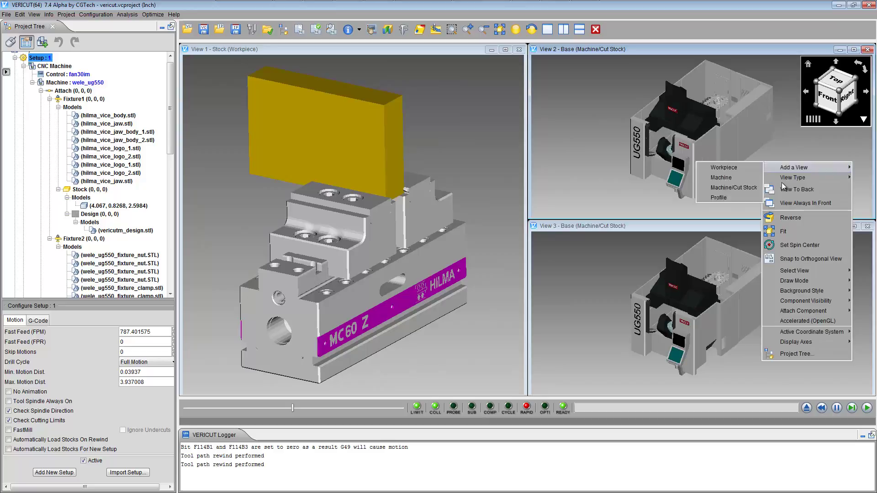
left_click(865, 121)
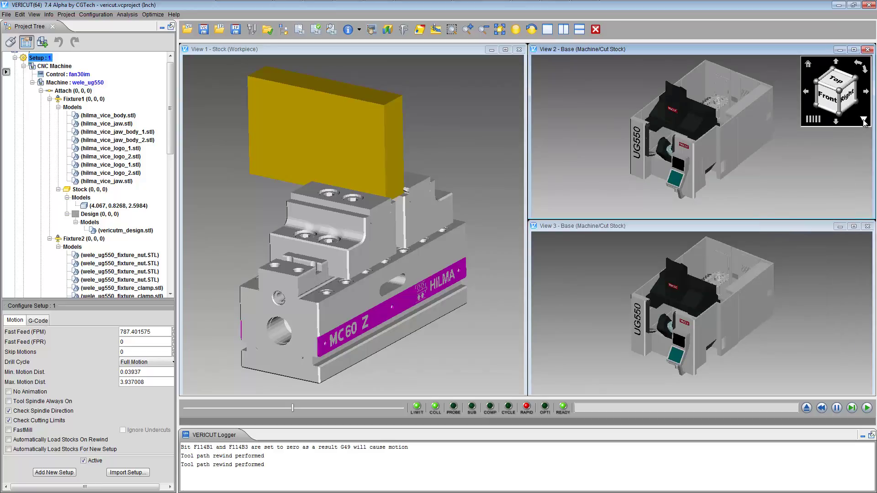
Step: Find Layout 1 in the Edit/Remove saved layouts list, close it, and open the File menu
left_click(864, 120)
left_click(838, 143)
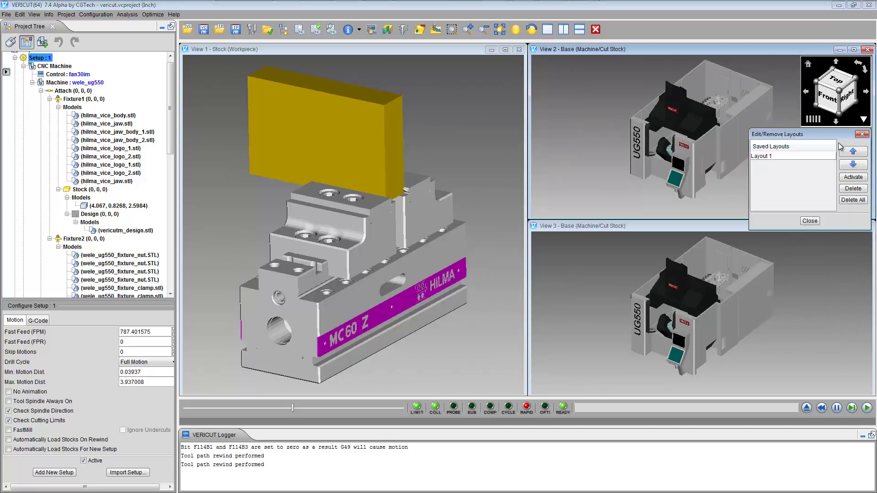
left_click(784, 159)
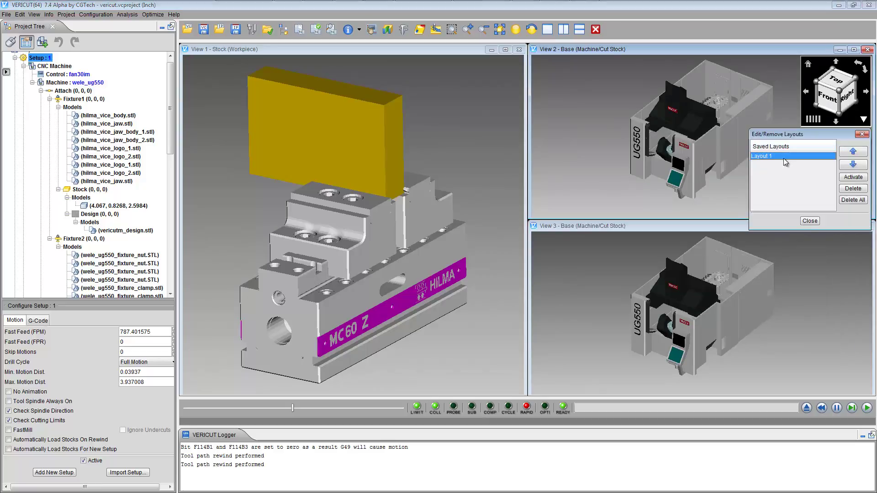
left_click(813, 223)
left_click(6, 14)
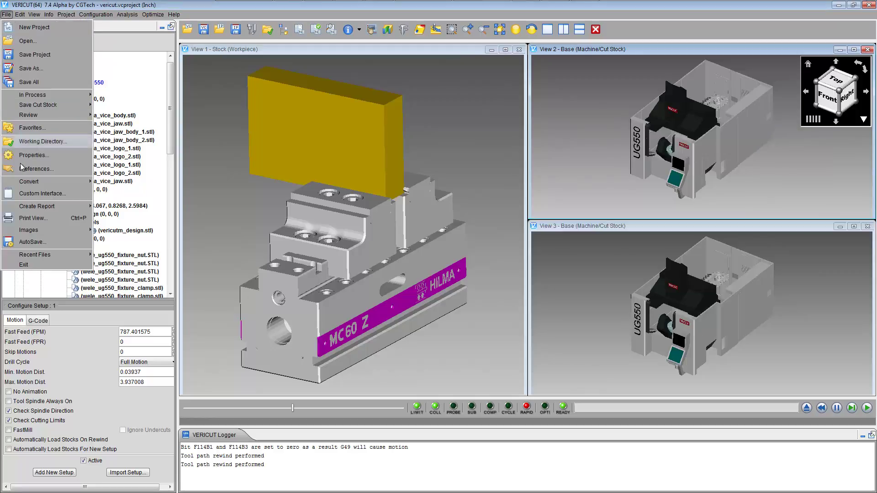